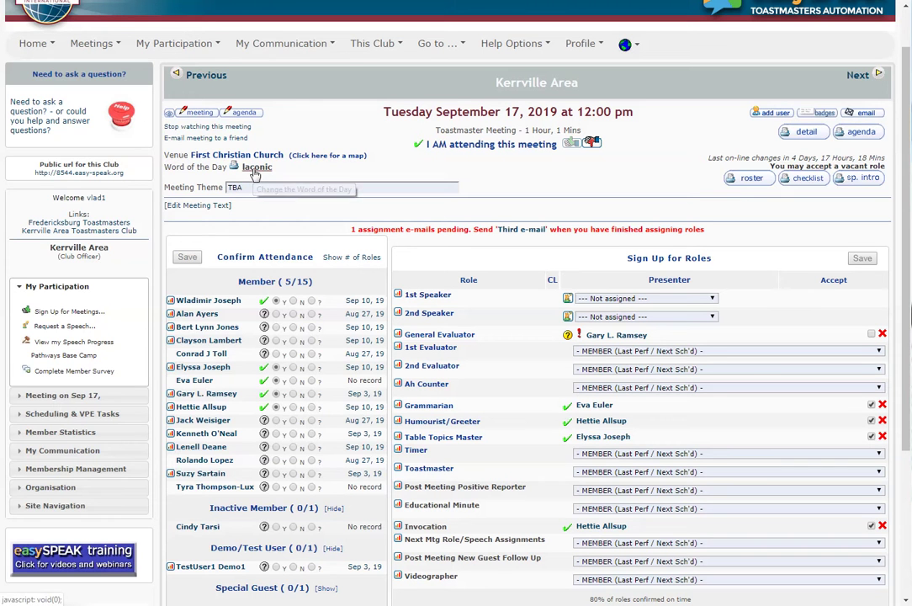
# - Open the September 17, 2019 meeting's Word of the Day settings and enter "love" as a custom word
pyautogui.click(255, 168)
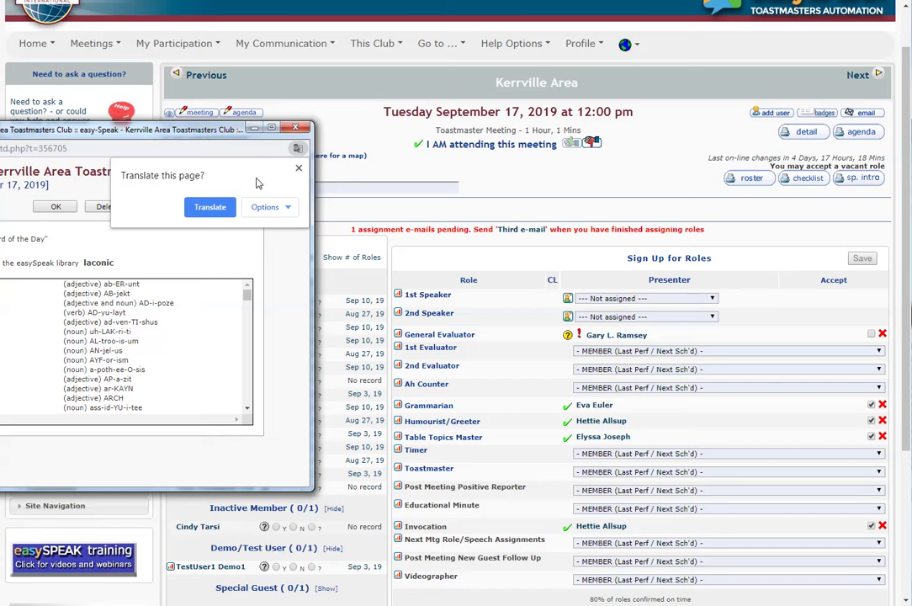
pyautogui.click(298, 168)
pyautogui.moveTo(208, 141); pyautogui.dragTo(731, 103)
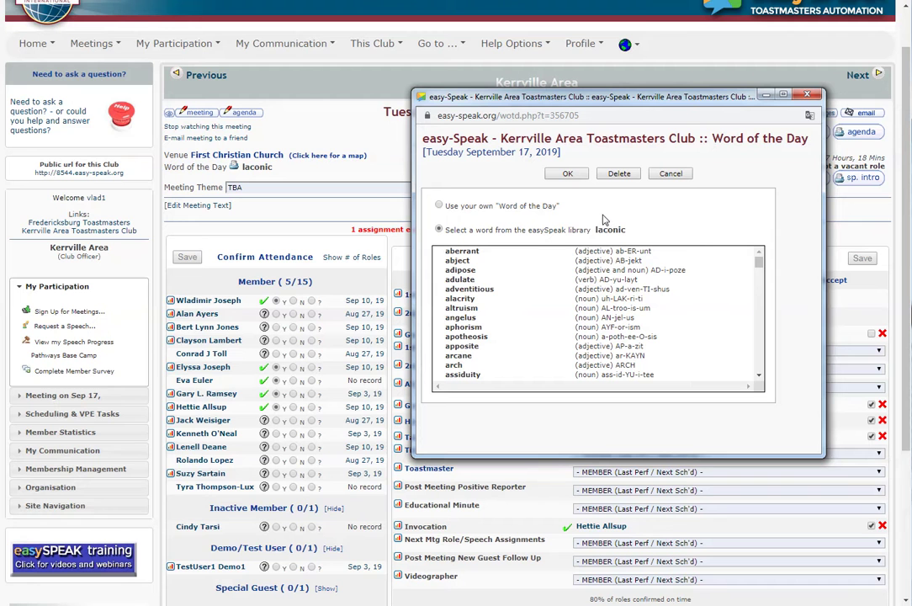
pyautogui.click(439, 206)
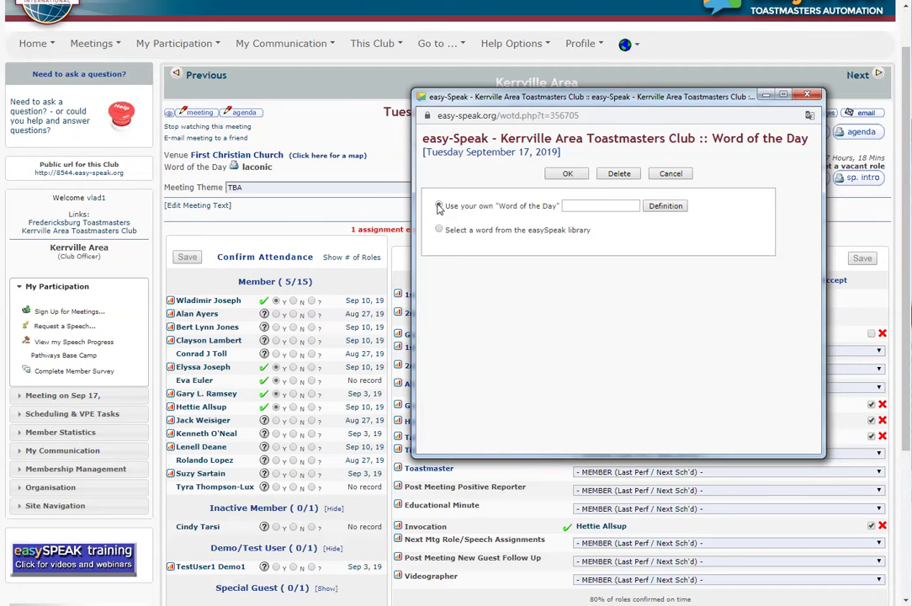
pyautogui.click(598, 210)
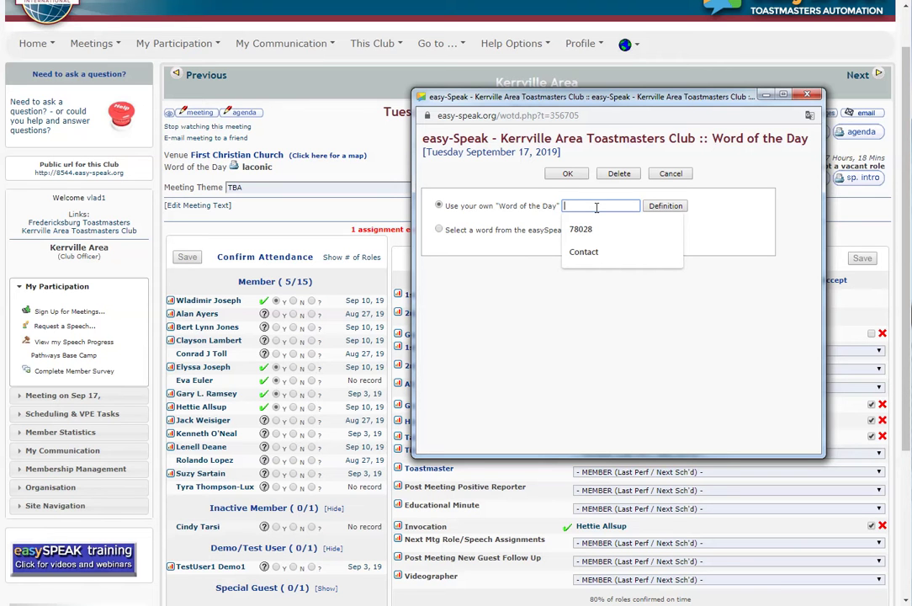
pyautogui.write('love')
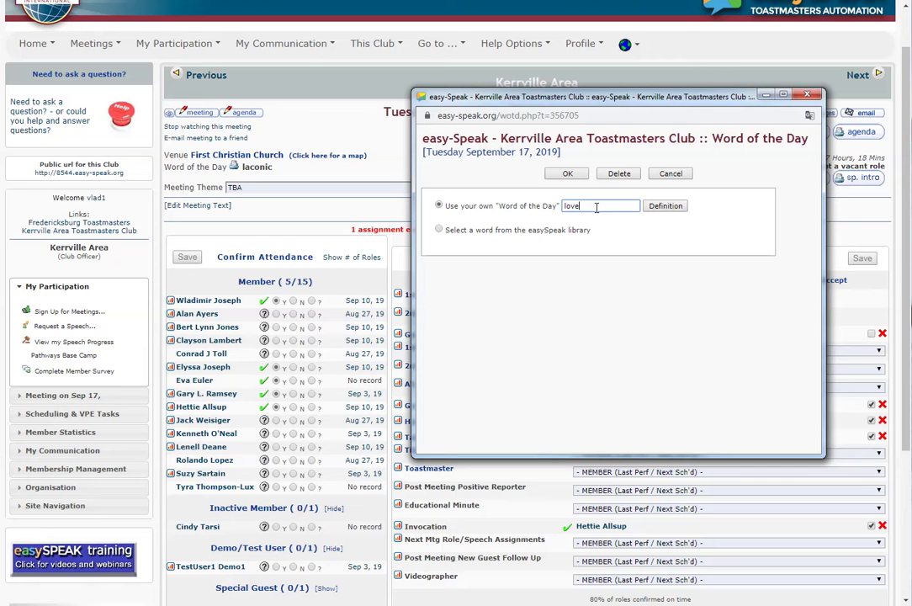
# - Look up the definition of the custom word and view its noun and verb entries beside the settings
pyautogui.click(671, 210)
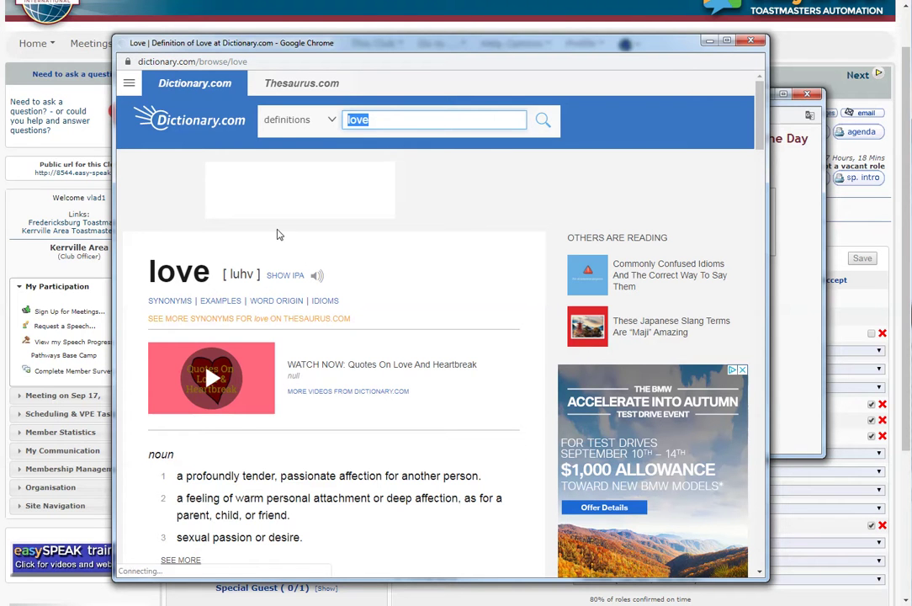
pyautogui.moveTo(427, 55); pyautogui.dragTo(499, 271)
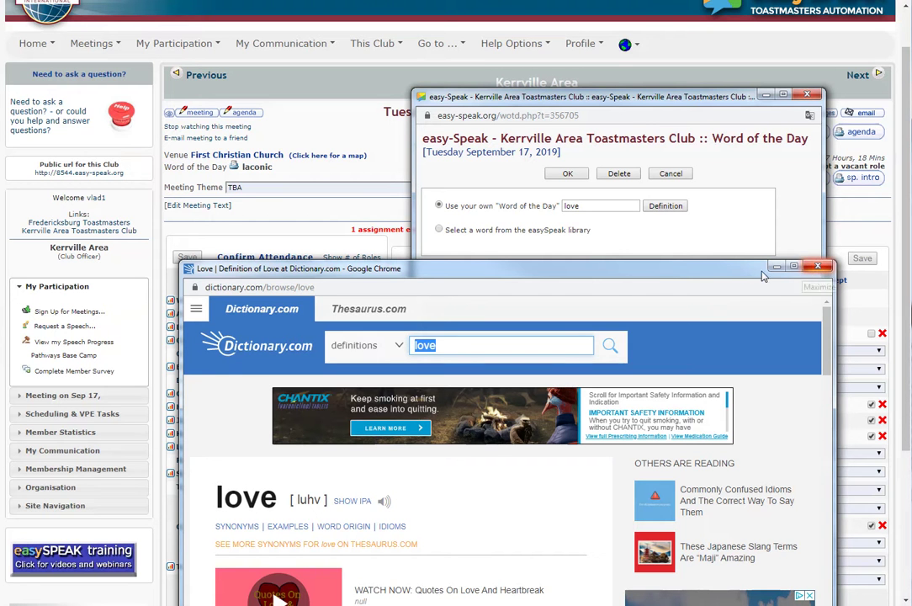
pyautogui.moveTo(751, 270); pyautogui.dragTo(731, 211)
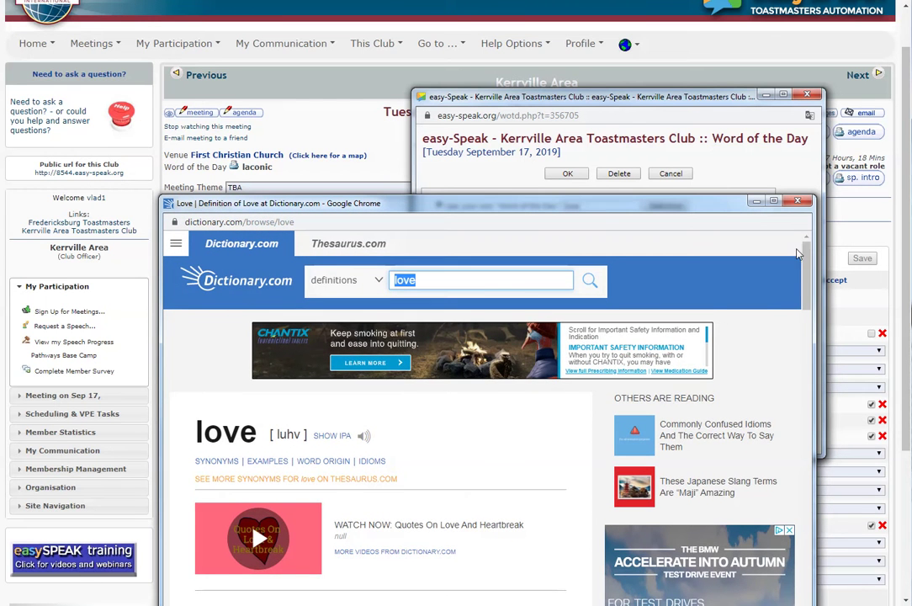
pyautogui.moveTo(806, 260); pyautogui.dragTo(804, 287)
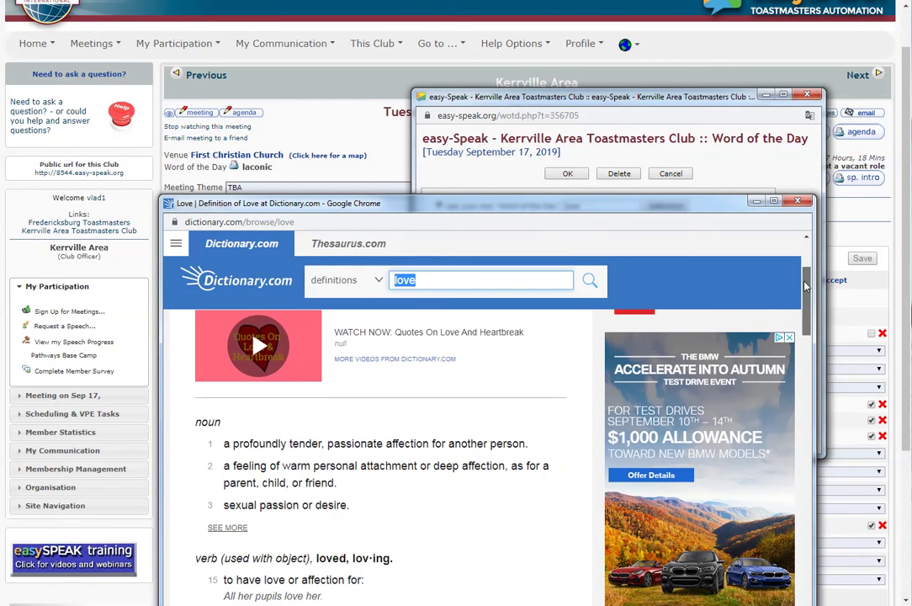
# - Try to select the definition text, and return to the dictionary entry for "love"
pyautogui.moveTo(199, 425); pyautogui.dragTo(313, 580)
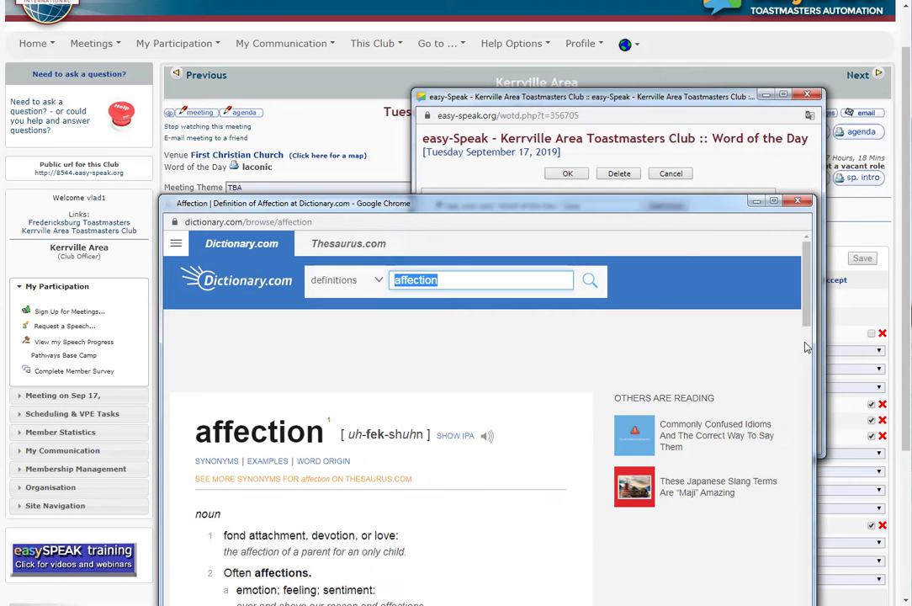
pyautogui.moveTo(806, 326); pyautogui.dragTo(811, 296)
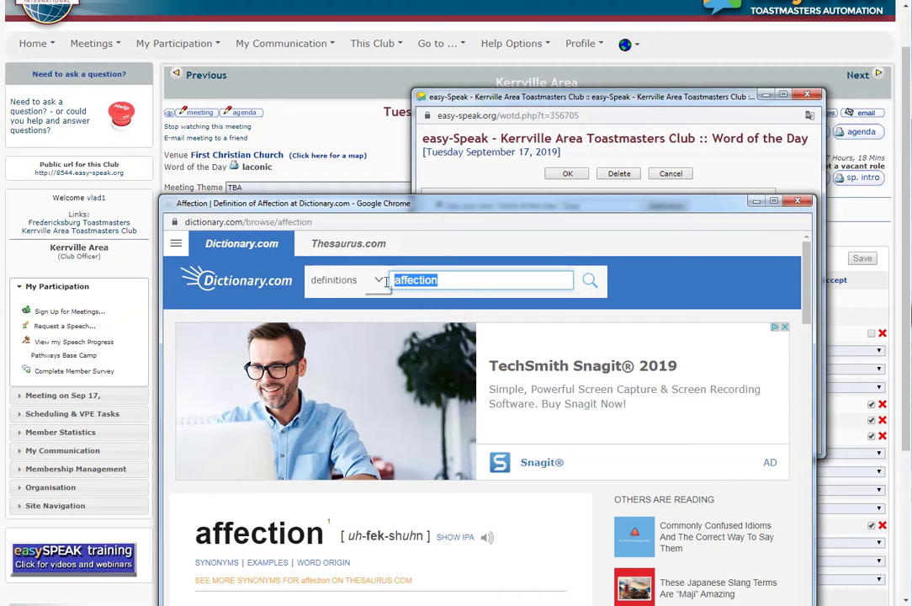
pyautogui.click(438, 281)
pyautogui.doubleClick(438, 282)
pyautogui.write('l')
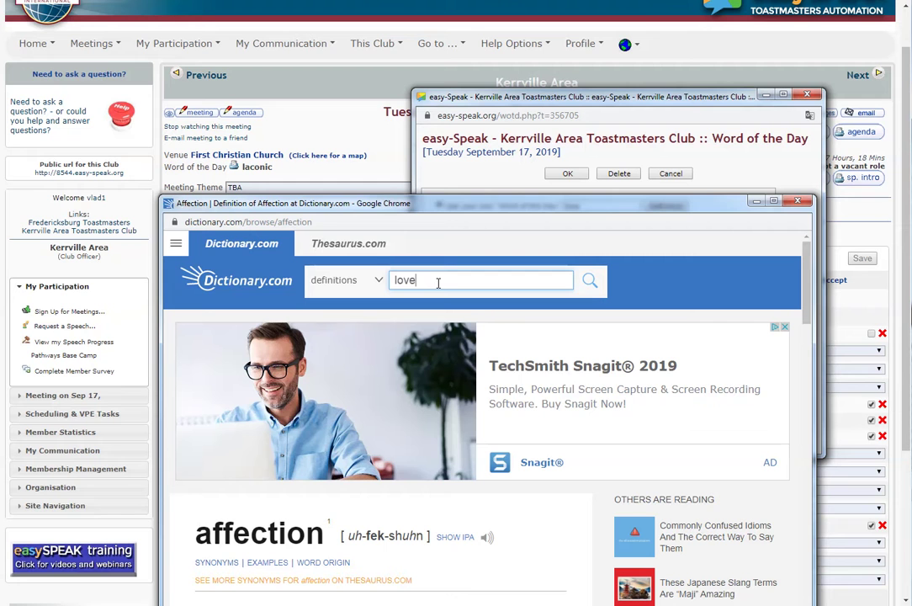
pyautogui.write('ove')
pyautogui.press('Return')
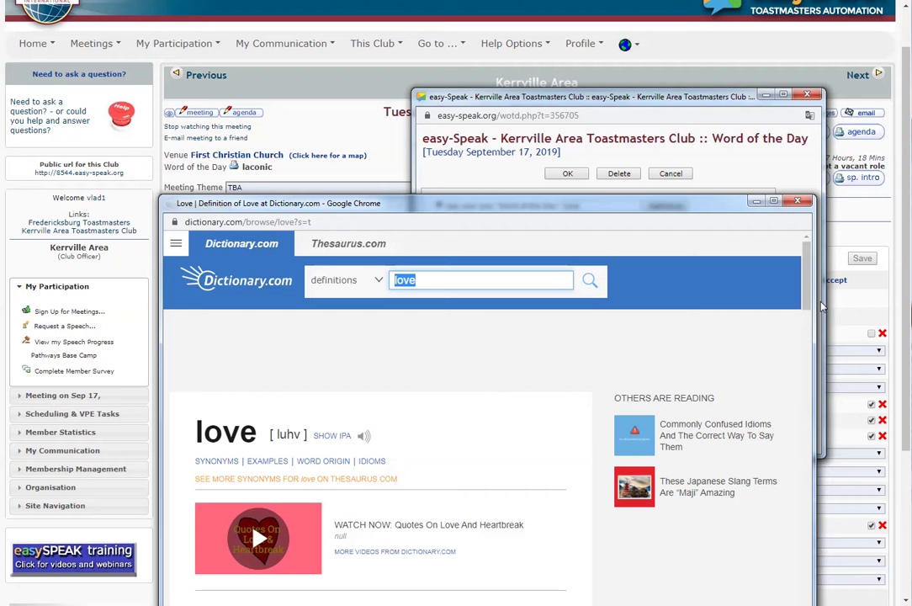
# - Copy the noun and verb definitions of "love" from the dictionary page
pyautogui.moveTo(810, 298); pyautogui.dragTo(804, 347)
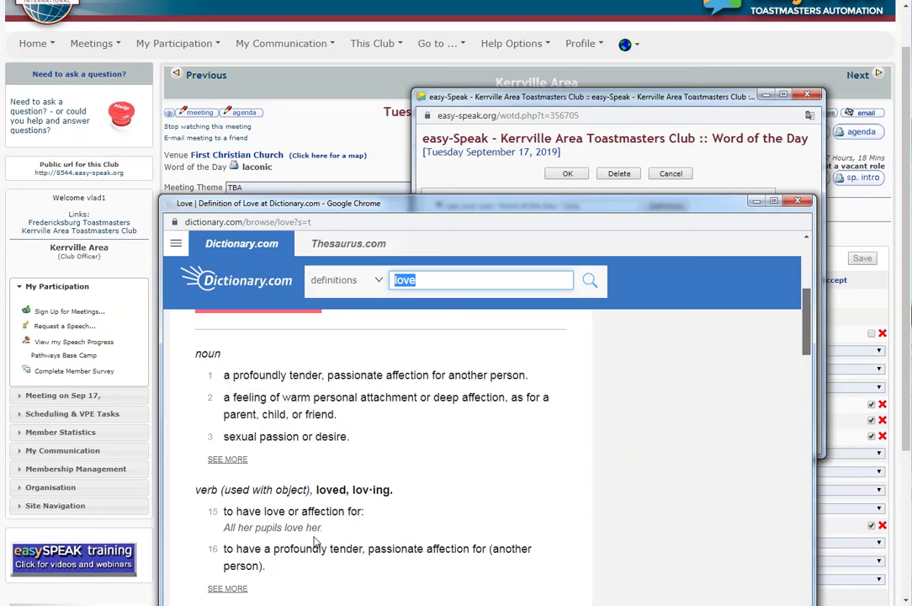
pyautogui.click(277, 573)
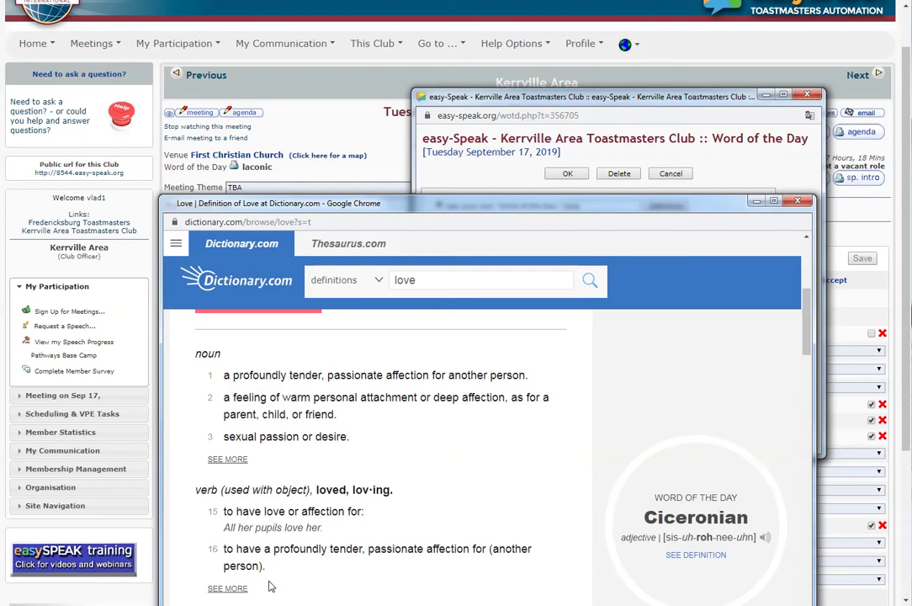
pyautogui.moveTo(269, 586); pyautogui.dragTo(200, 358)
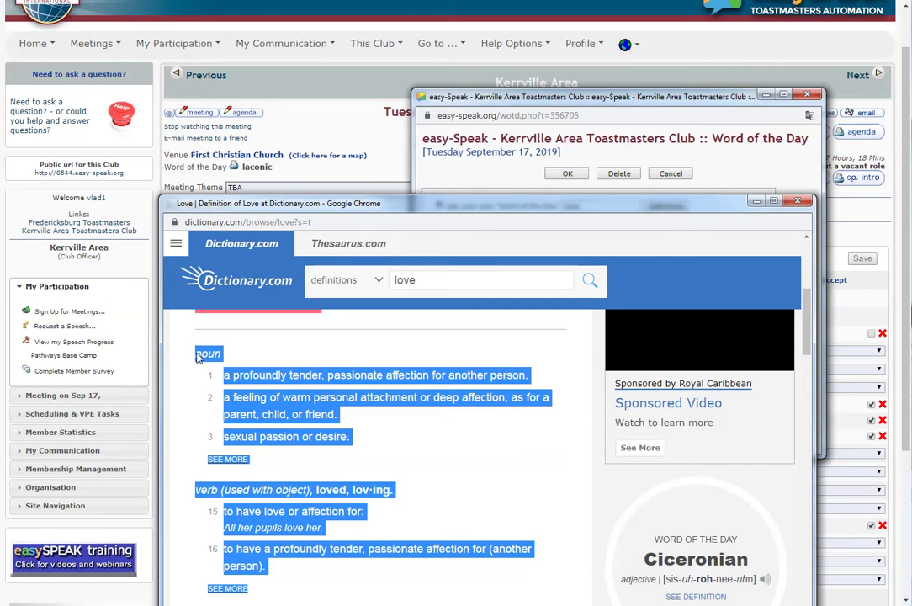
pyautogui.rightClick(199, 358)
pyautogui.click(212, 363)
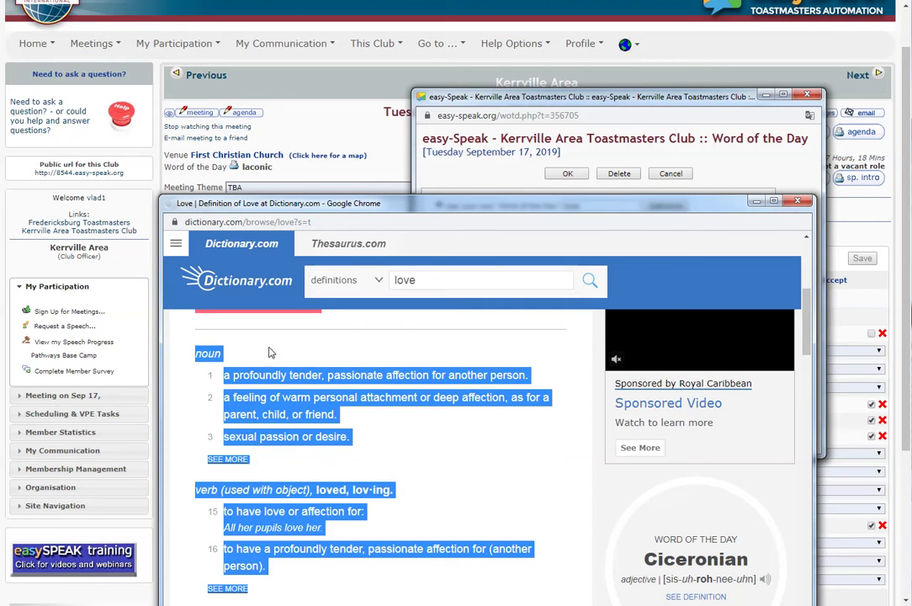
# - Close the dictionary window and save "love" as the meeting's Word of the Day
pyautogui.click(799, 203)
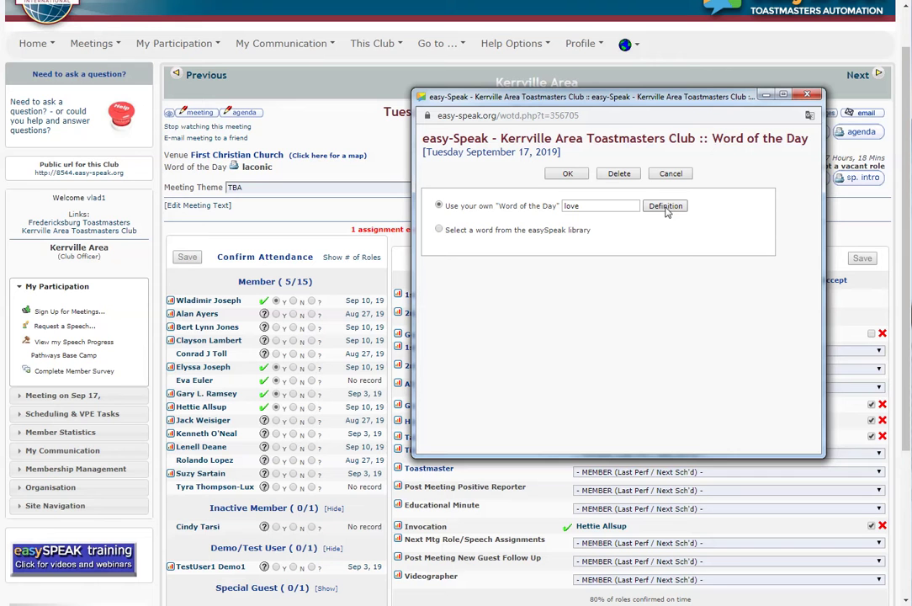
pyautogui.click(567, 175)
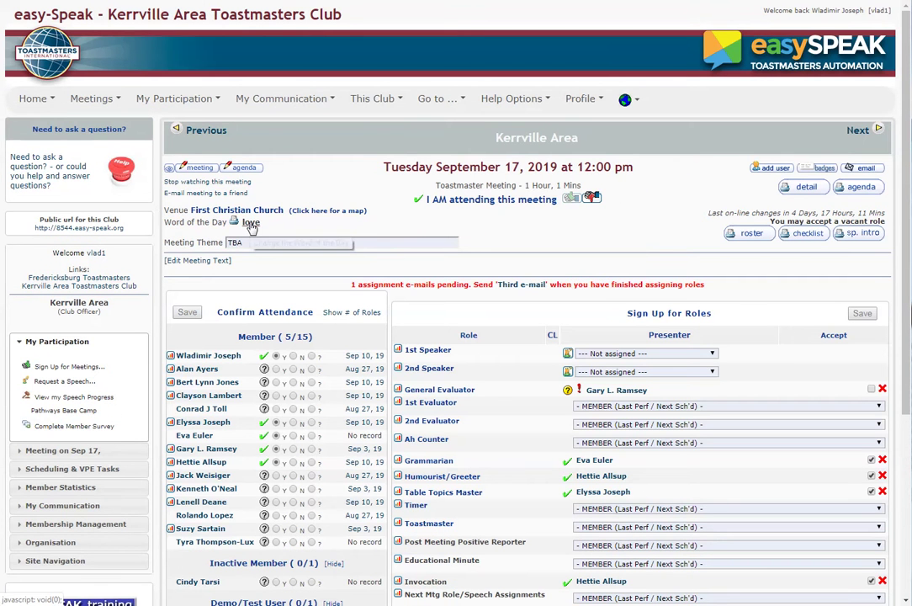
# - Open the Grammarian's Print for "love", look over the dictionary page and its site menu, and close the window
pyautogui.click(234, 224)
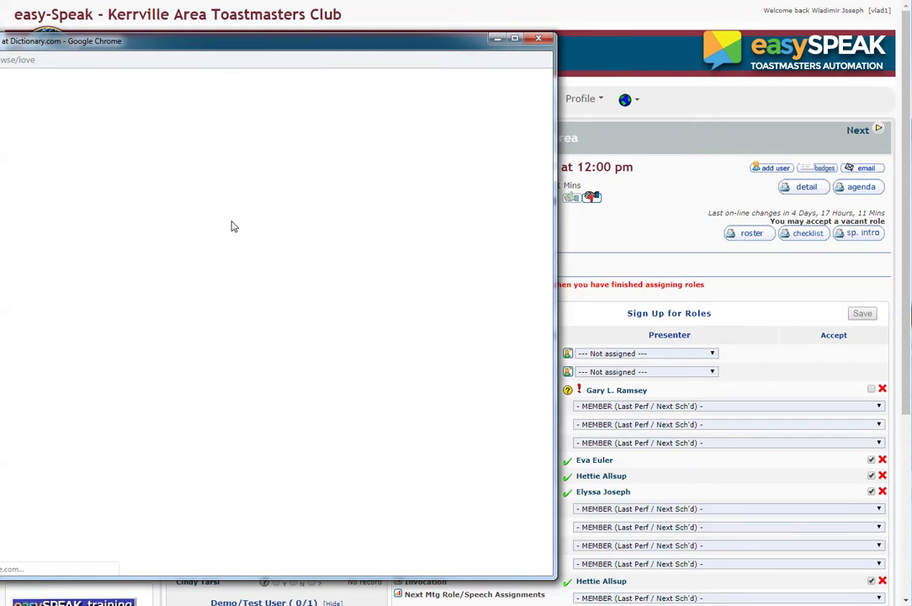
pyautogui.moveTo(271, 44); pyautogui.dragTo(823, 40)
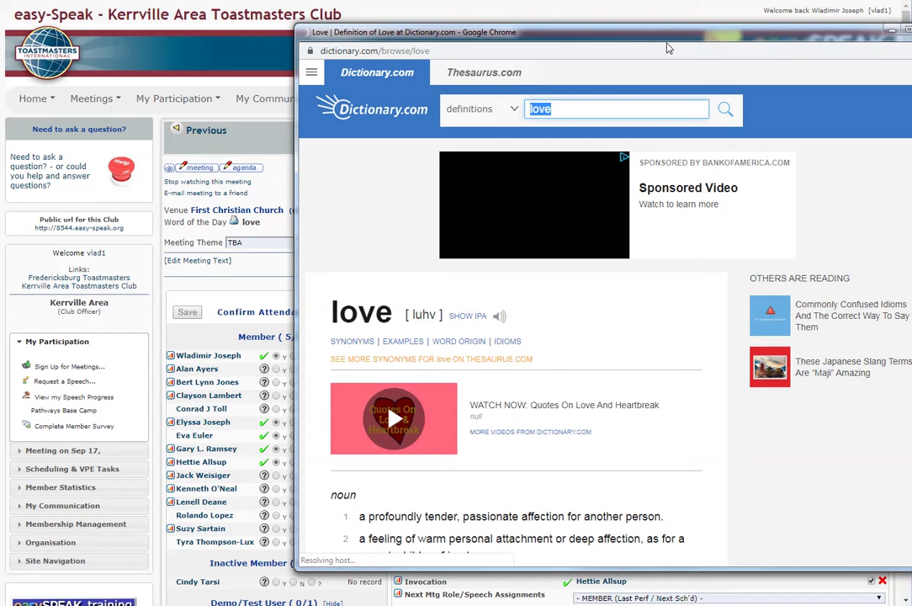
pyautogui.moveTo(557, 46); pyautogui.dragTo(497, 35)
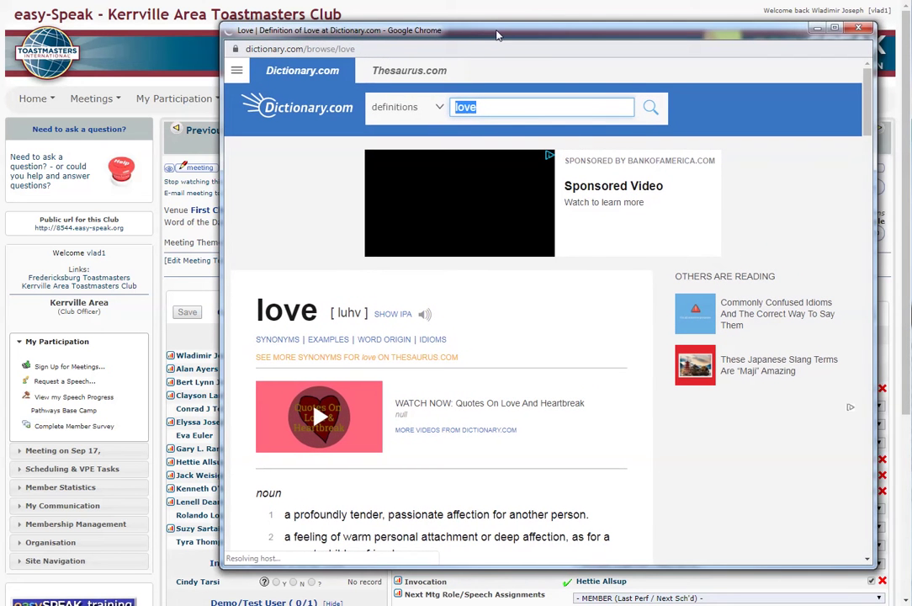
pyautogui.moveTo(866, 132); pyautogui.dragTo(870, 79)
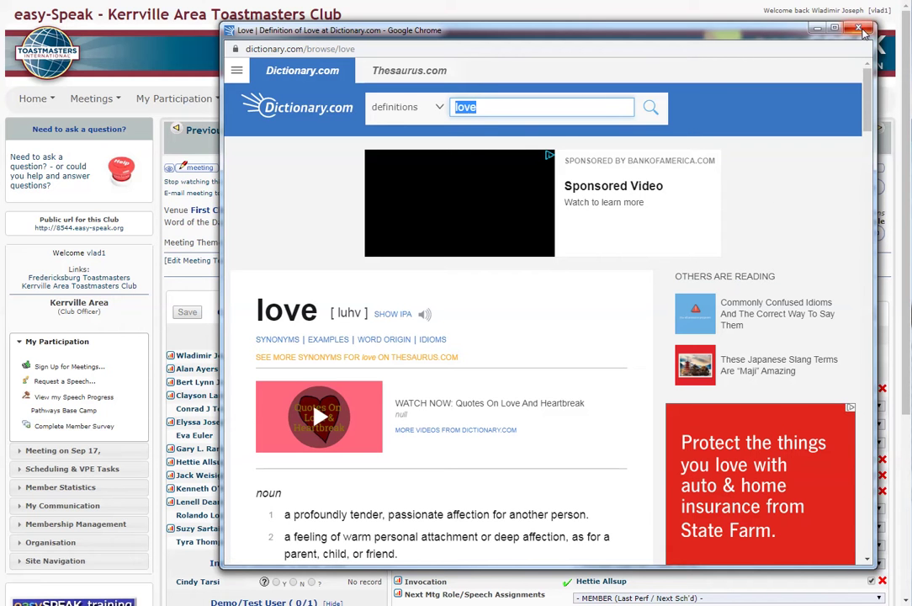
pyautogui.click(241, 74)
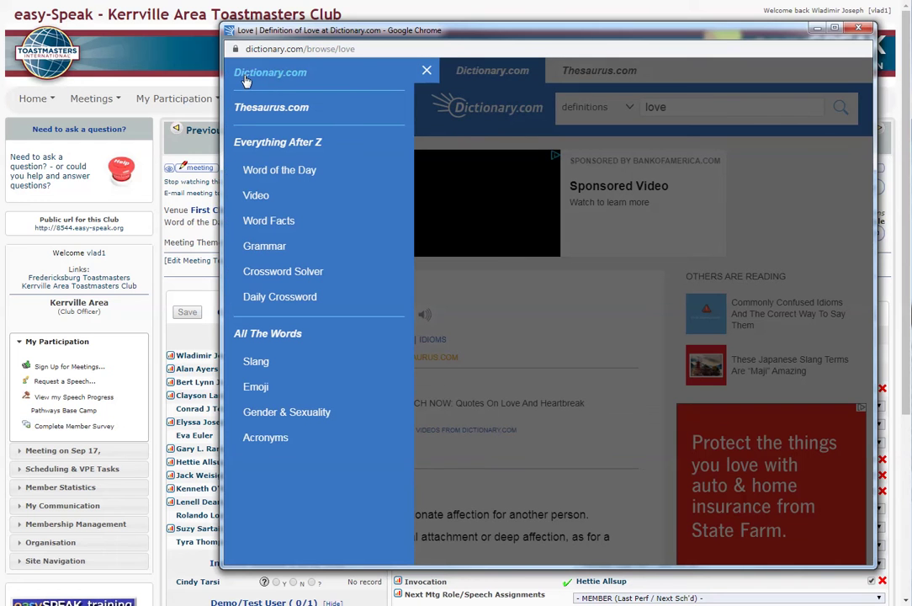
pyautogui.click(428, 74)
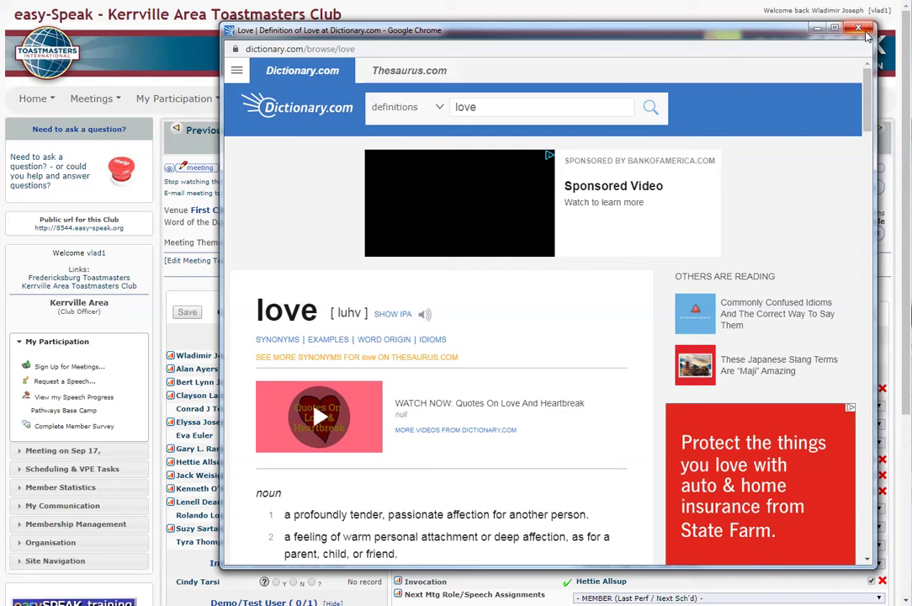
pyautogui.click(859, 30)
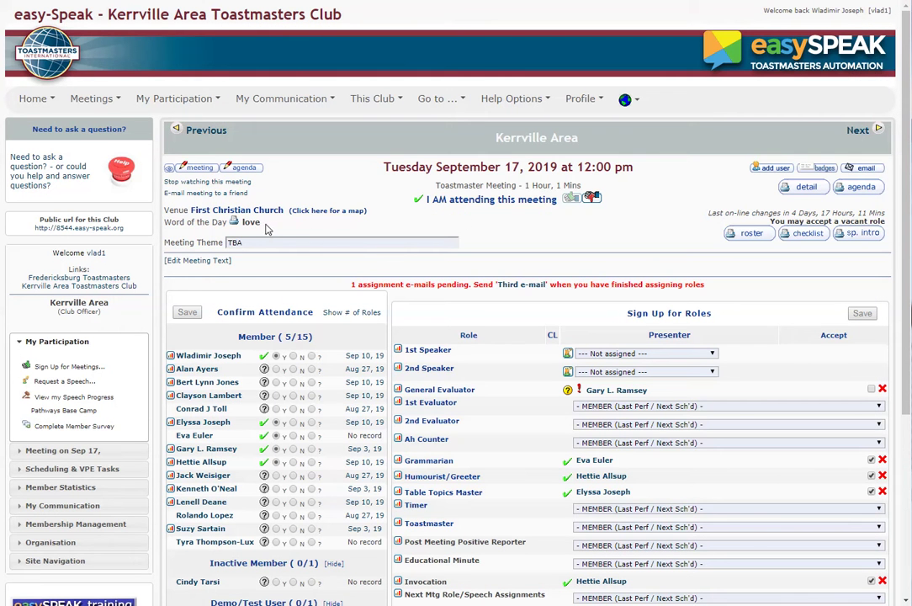
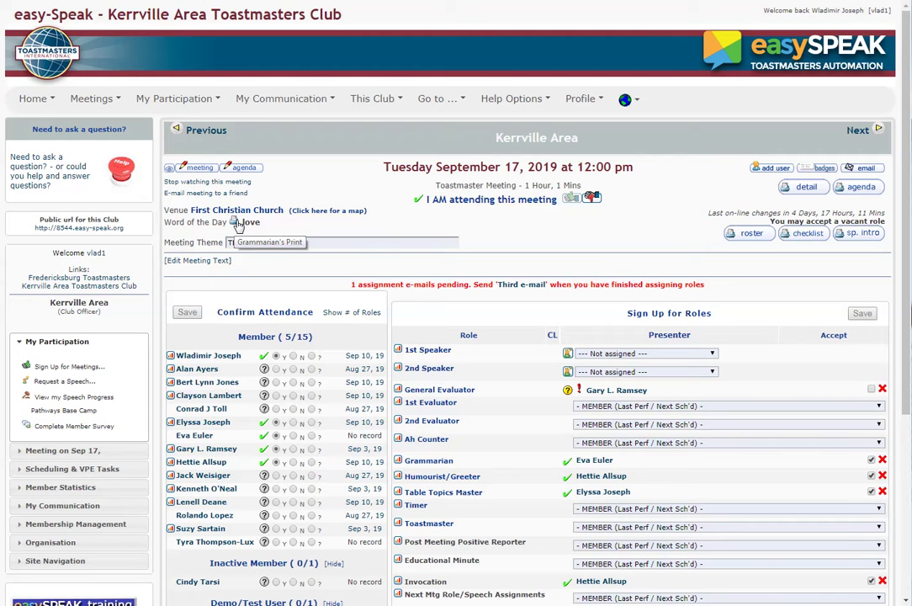
# - Change the meeting's Word of the Day to "adventitious" from the easySpeak library and save it
pyautogui.click(256, 228)
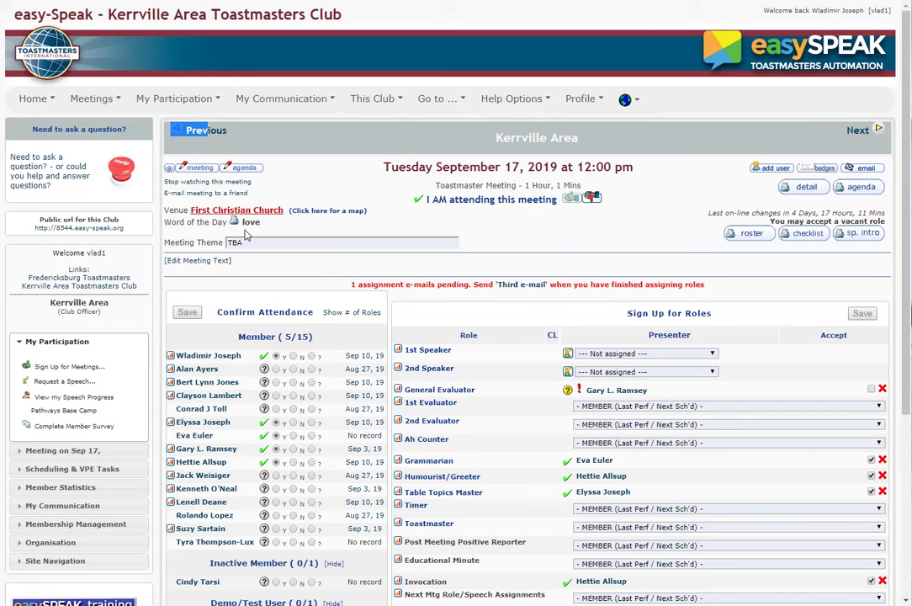
pyautogui.click(249, 223)
pyautogui.moveTo(202, 120); pyautogui.dragTo(629, 122)
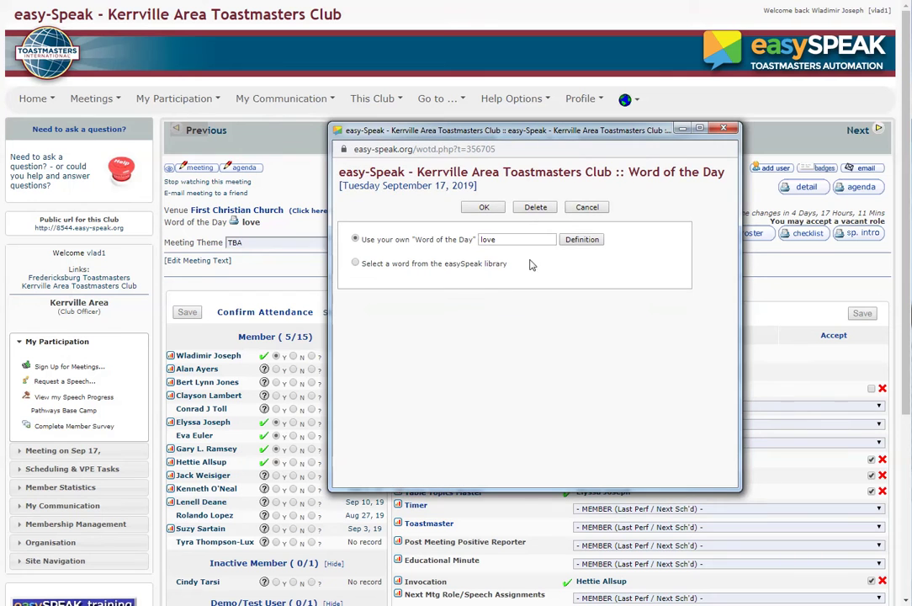
pyautogui.click(355, 263)
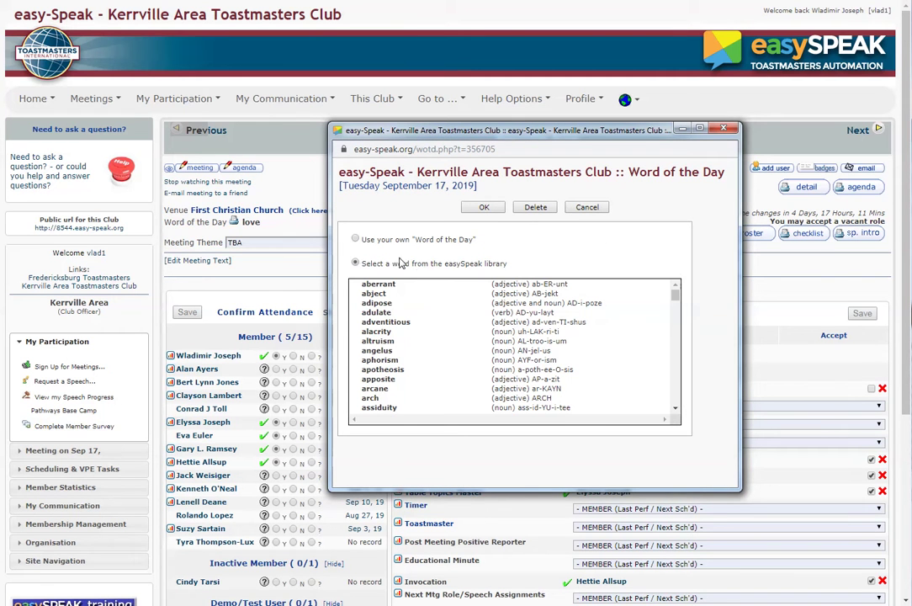
pyautogui.click(389, 323)
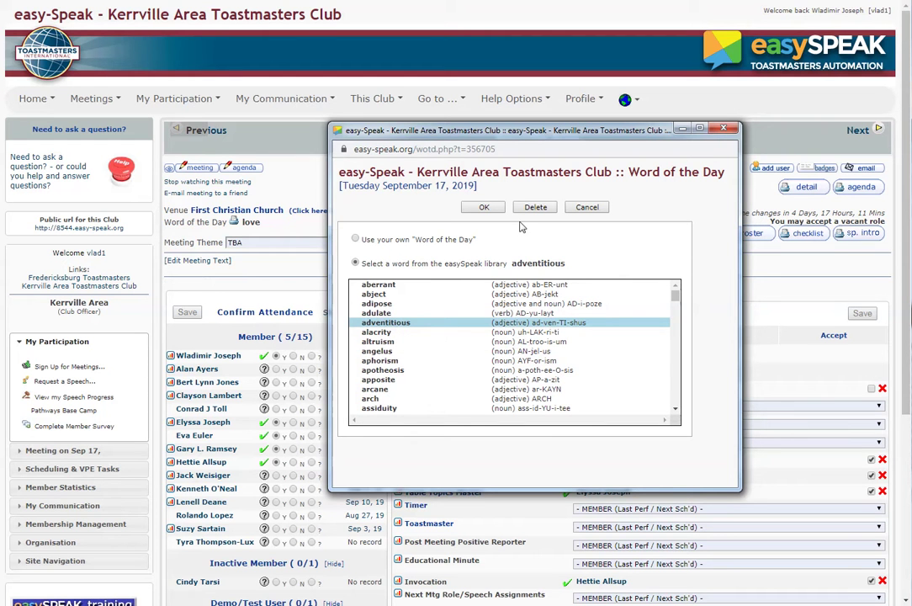
pyautogui.click(491, 212)
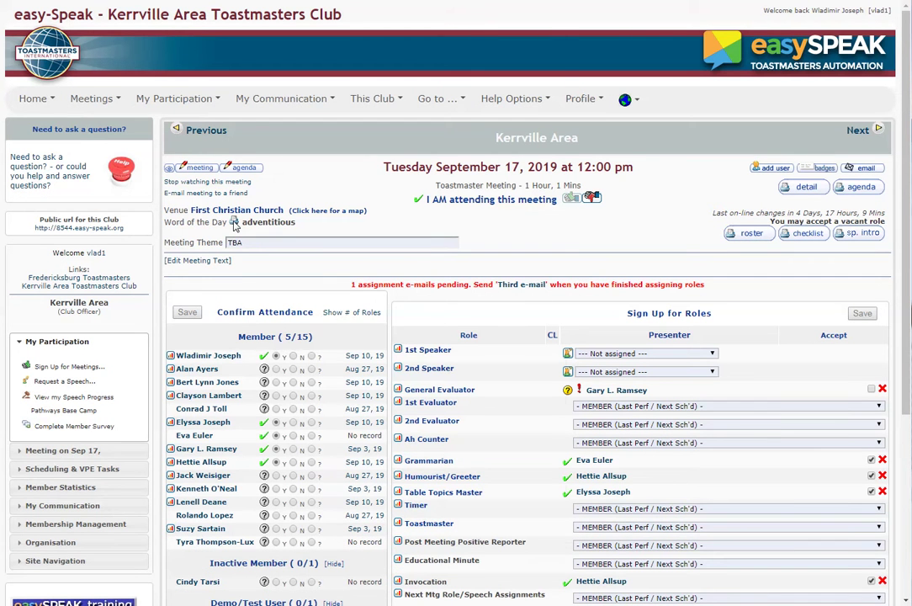
# - Open the Word of the Day print for "adventitious" and examine the folded word card and the definition page with its example quotations
pyautogui.click(234, 226)
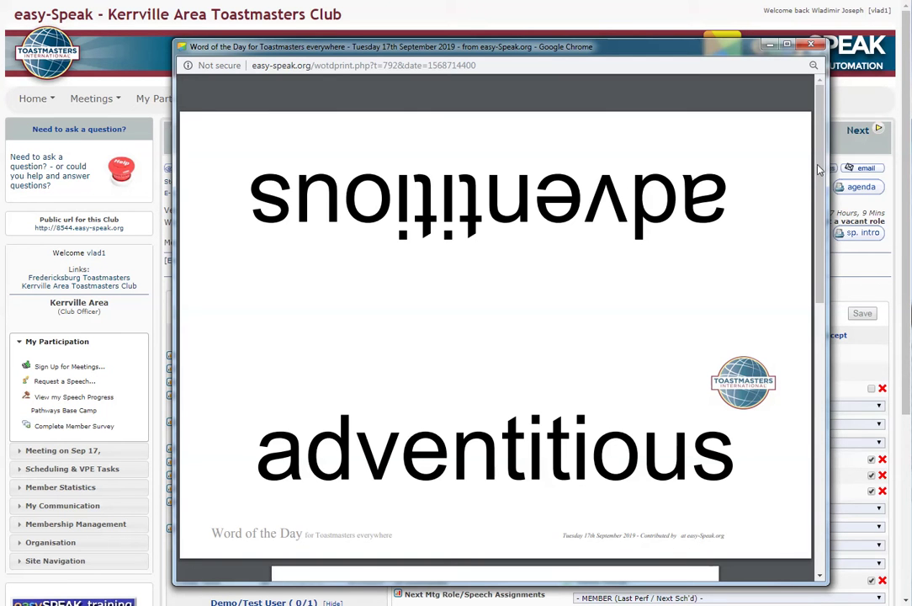
pyautogui.scroll(-1, 588, 300)
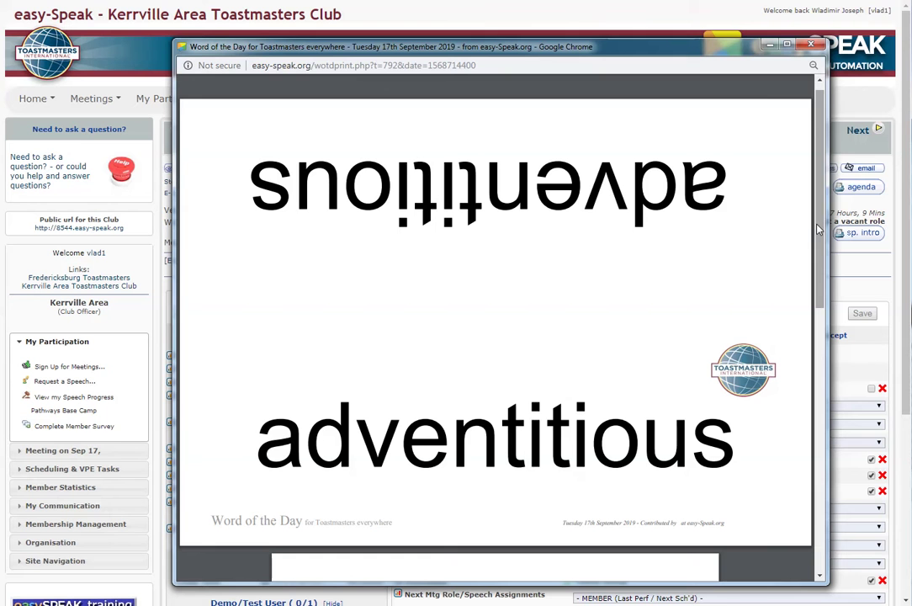
pyautogui.moveTo(816, 228); pyautogui.dragTo(810, 266)
pyautogui.scroll(-1, 809, 266)
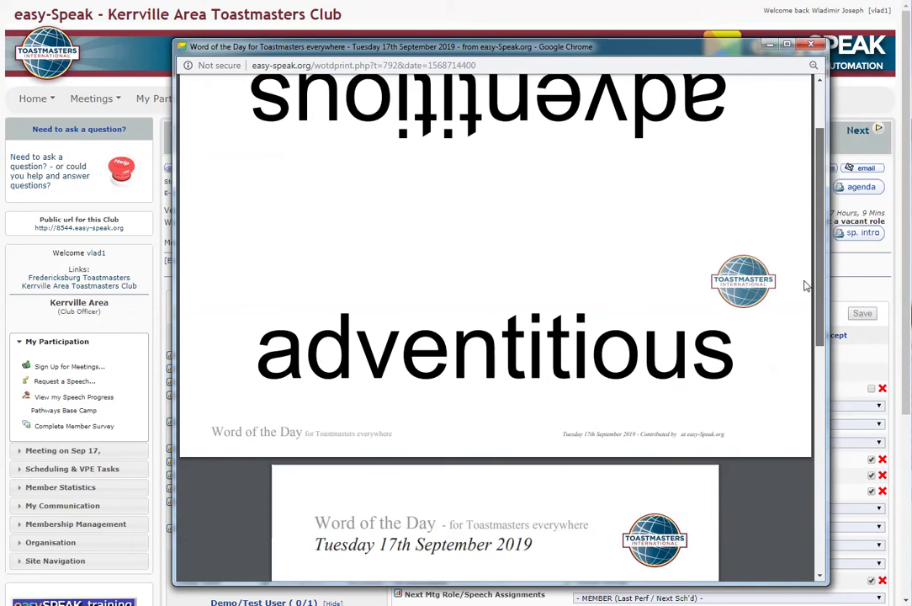
pyautogui.scroll(-1, 807, 266)
pyautogui.scroll(1, 805, 265)
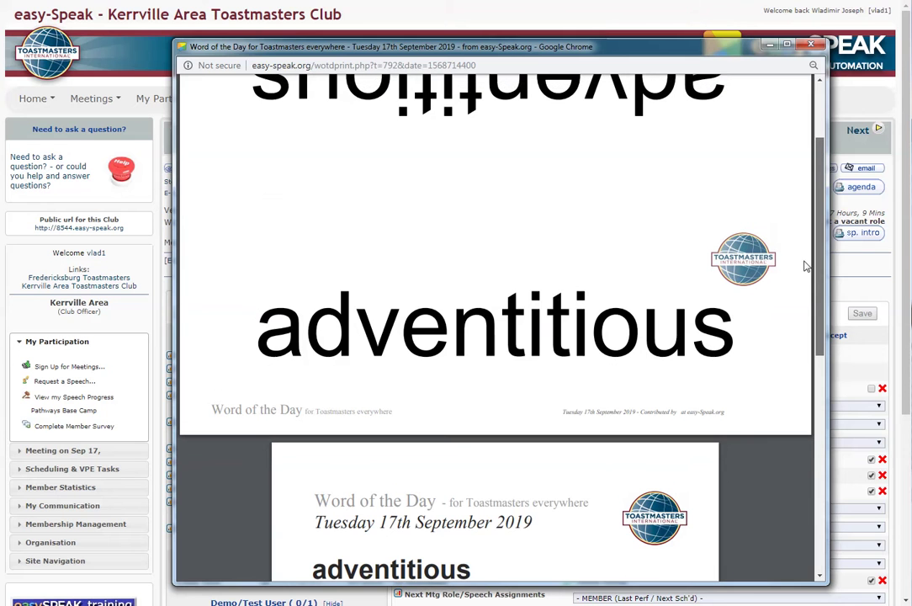
pyautogui.scroll(1, 550, 208)
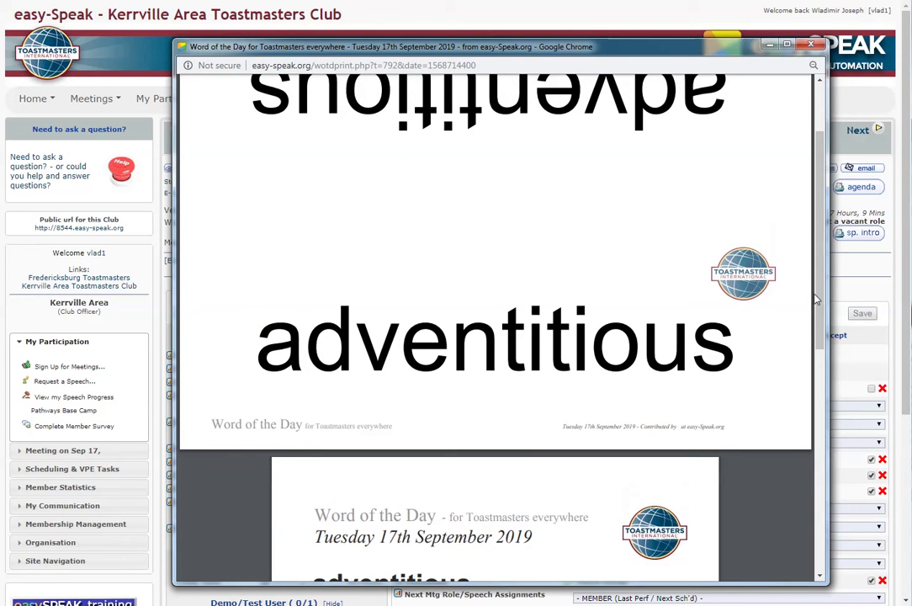
pyautogui.moveTo(814, 261); pyautogui.dragTo(809, 322)
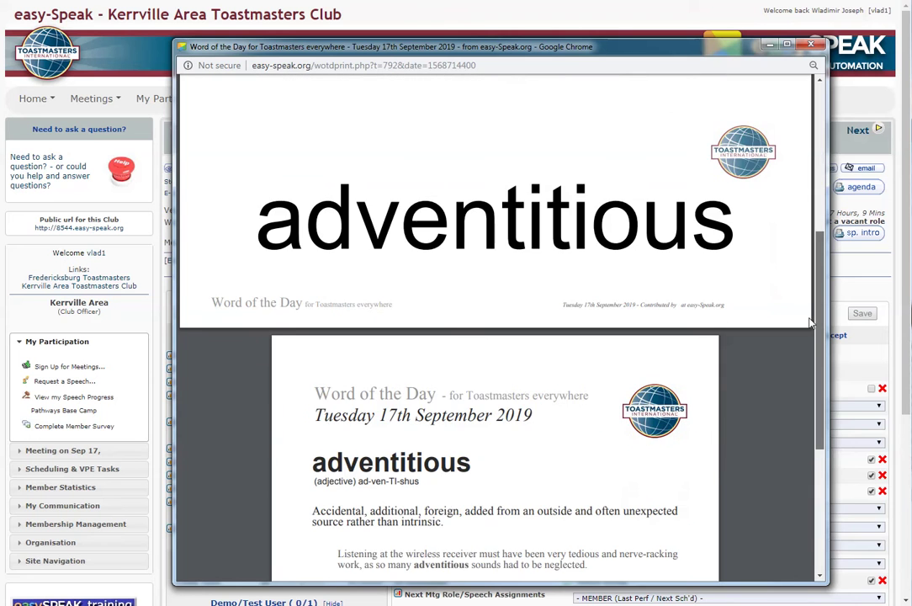
pyautogui.scroll(-2, 685, 269)
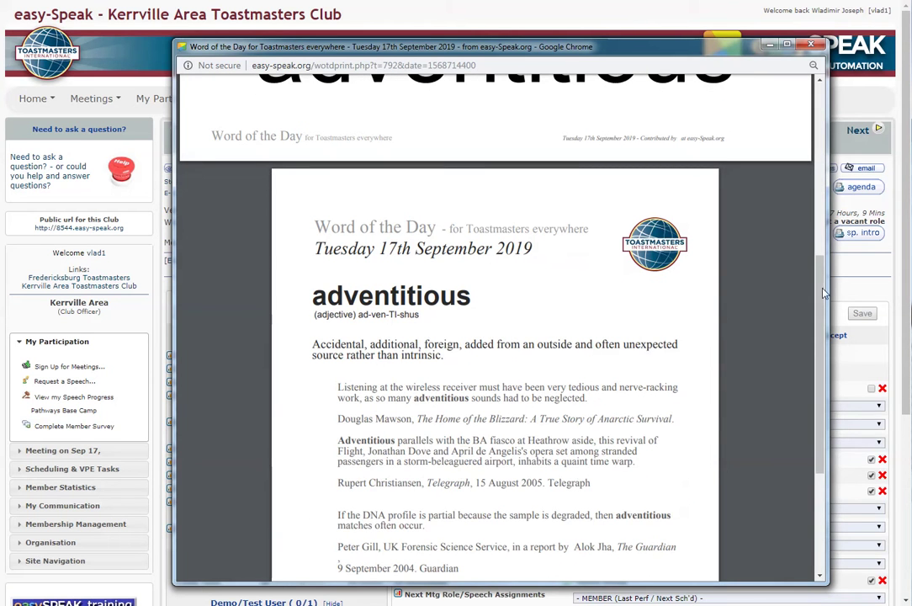
pyautogui.scroll(-1, 535, 325)
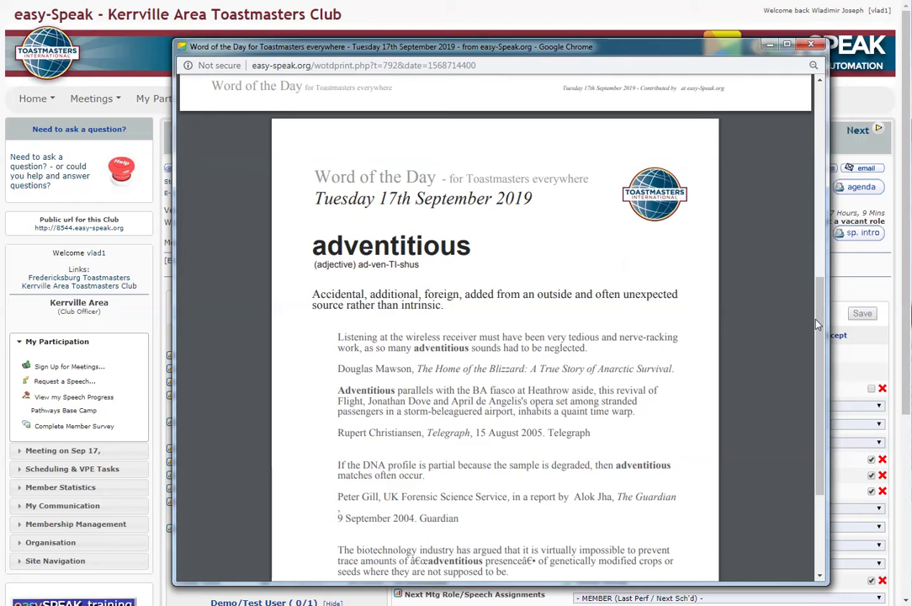
pyautogui.moveTo(816, 324); pyautogui.dragTo(823, 77)
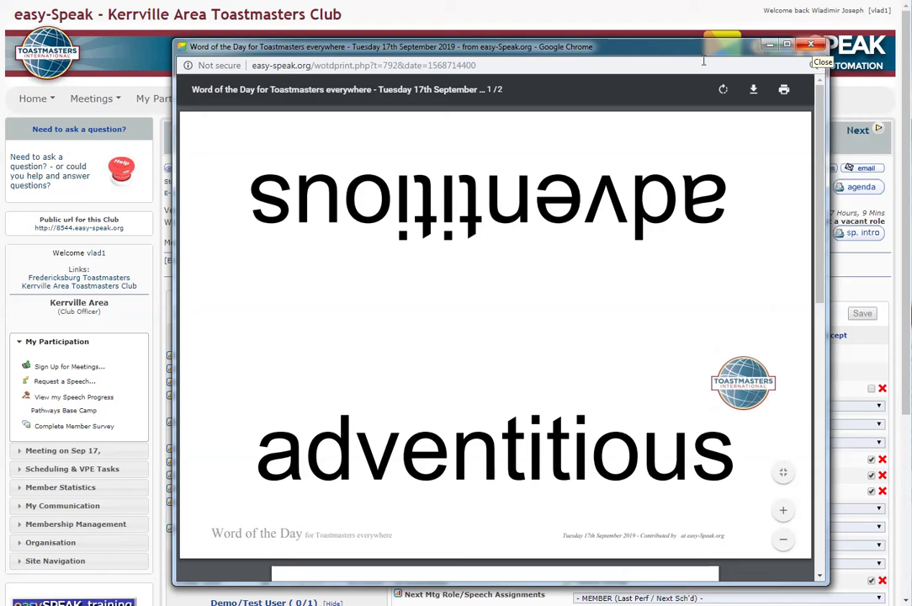
# - Download the print as a PDF named "adventitious - kerrvilleToastmaster - 9-17-19" in the "word of the day" folder and close the print window
pyautogui.click(755, 92)
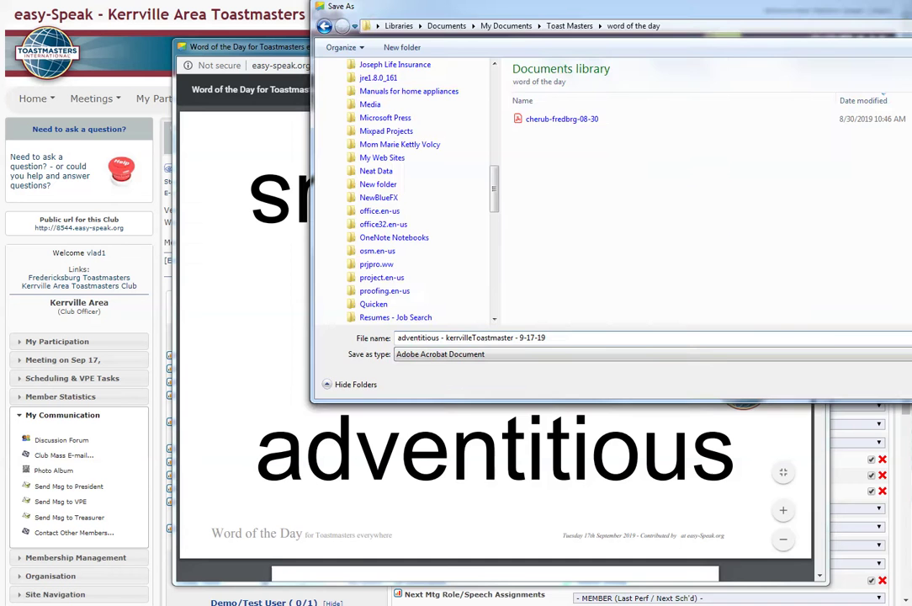
pyautogui.press('Return')
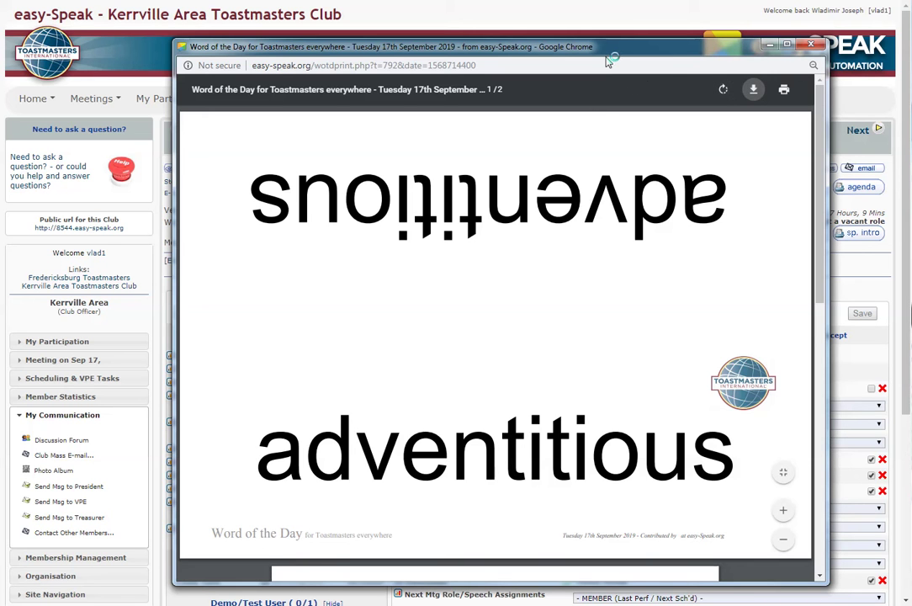
pyautogui.click(812, 46)
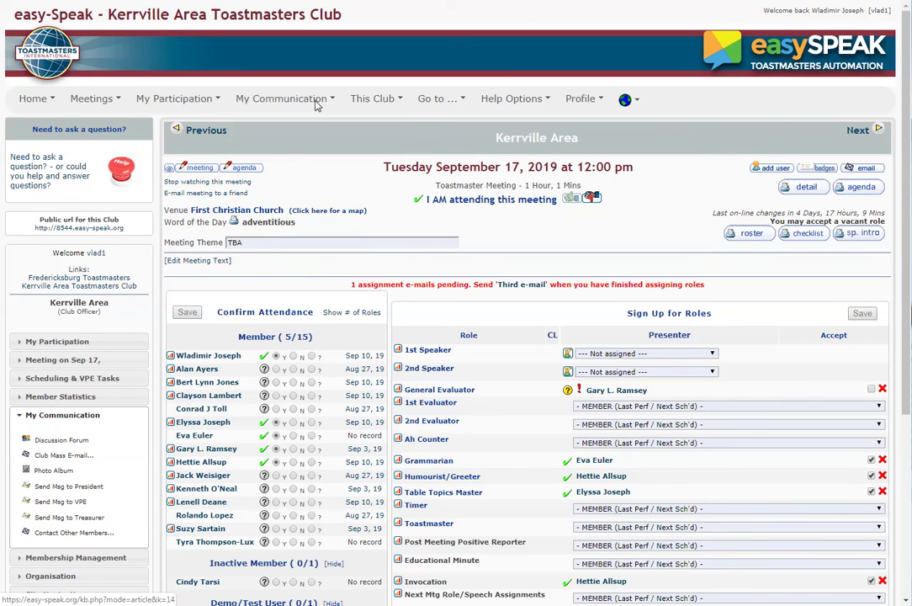
# - Bring up the communication options for the club
pyautogui.moveTo(281, 99)
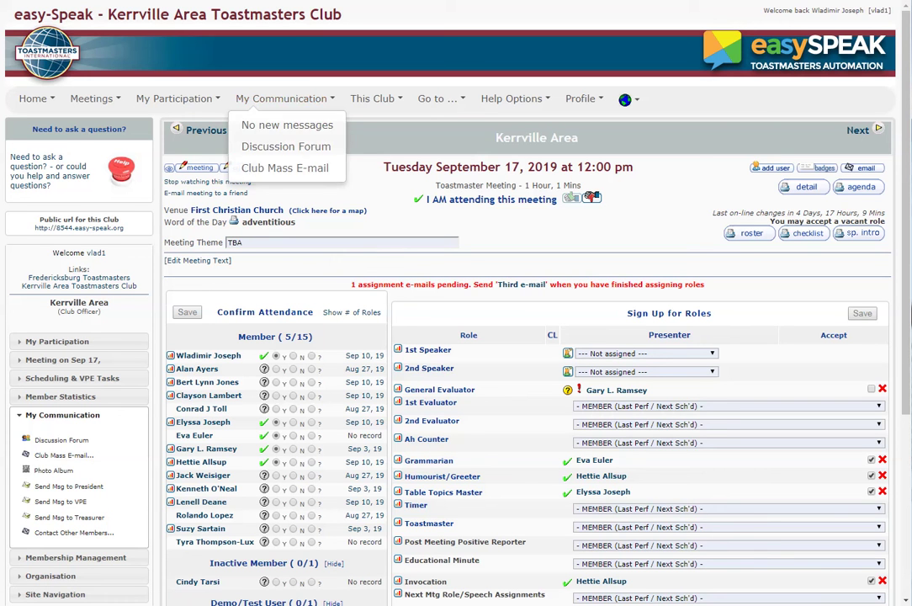